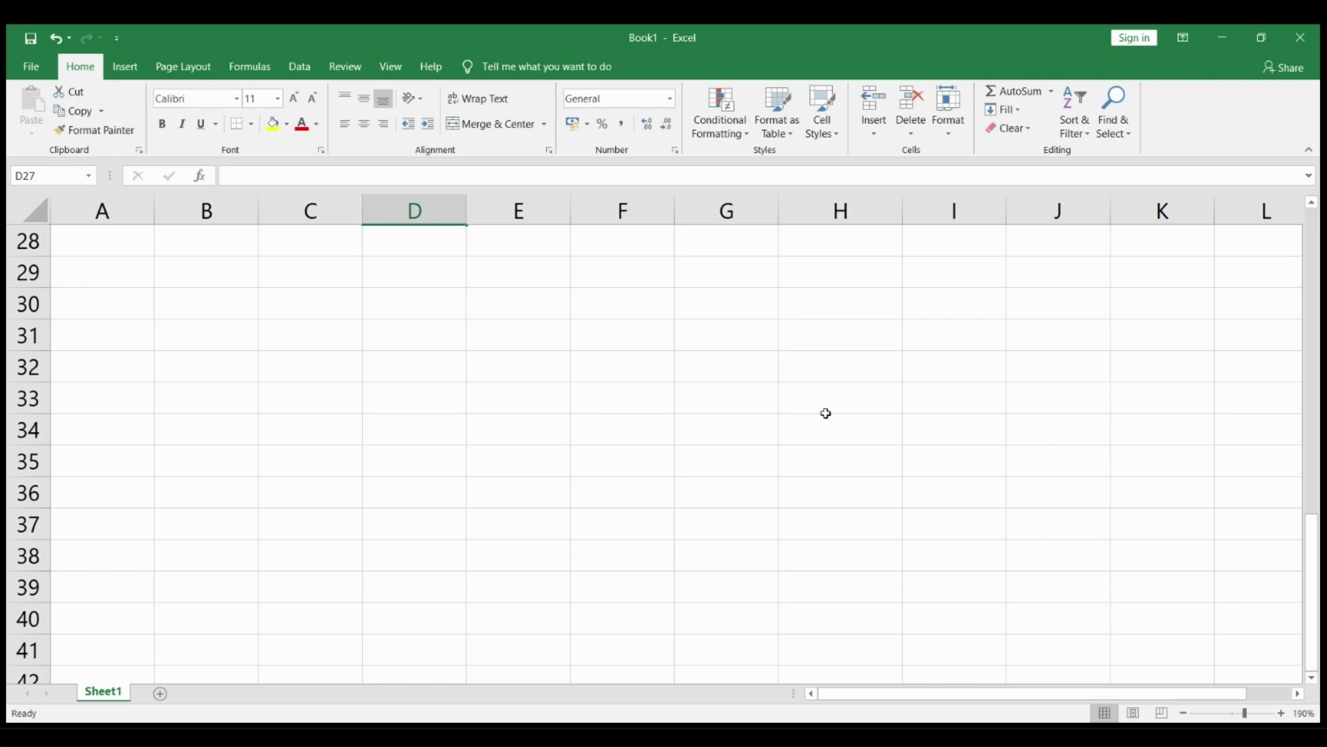
Enter the headings Sunday in C2 and Monday in D2
{"action": "scroll", "coordinate": [457, 393], "scroll_direction": "up", "scroll_amount": 2}
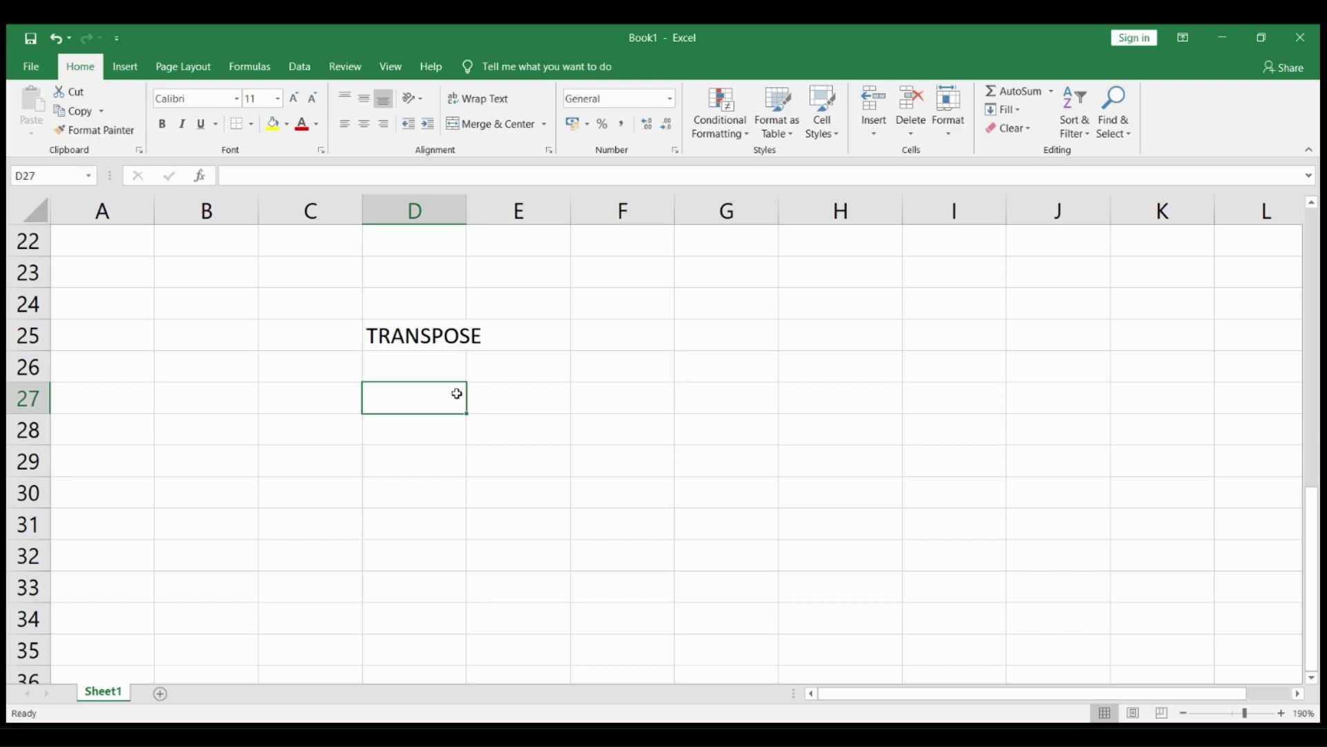
{"action": "scroll", "coordinate": [488, 404], "scroll_direction": "up", "scroll_amount": 7}
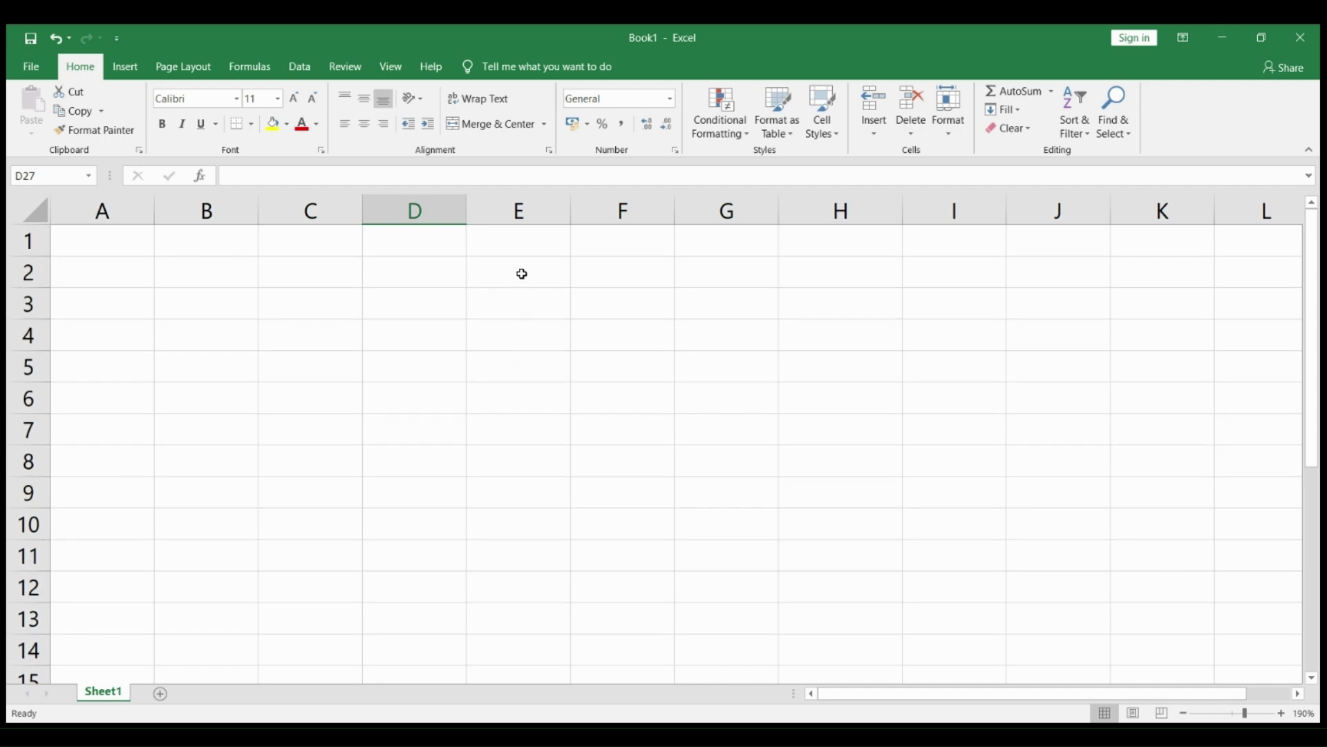
{"action": "left_click", "coordinate": [522, 273]}
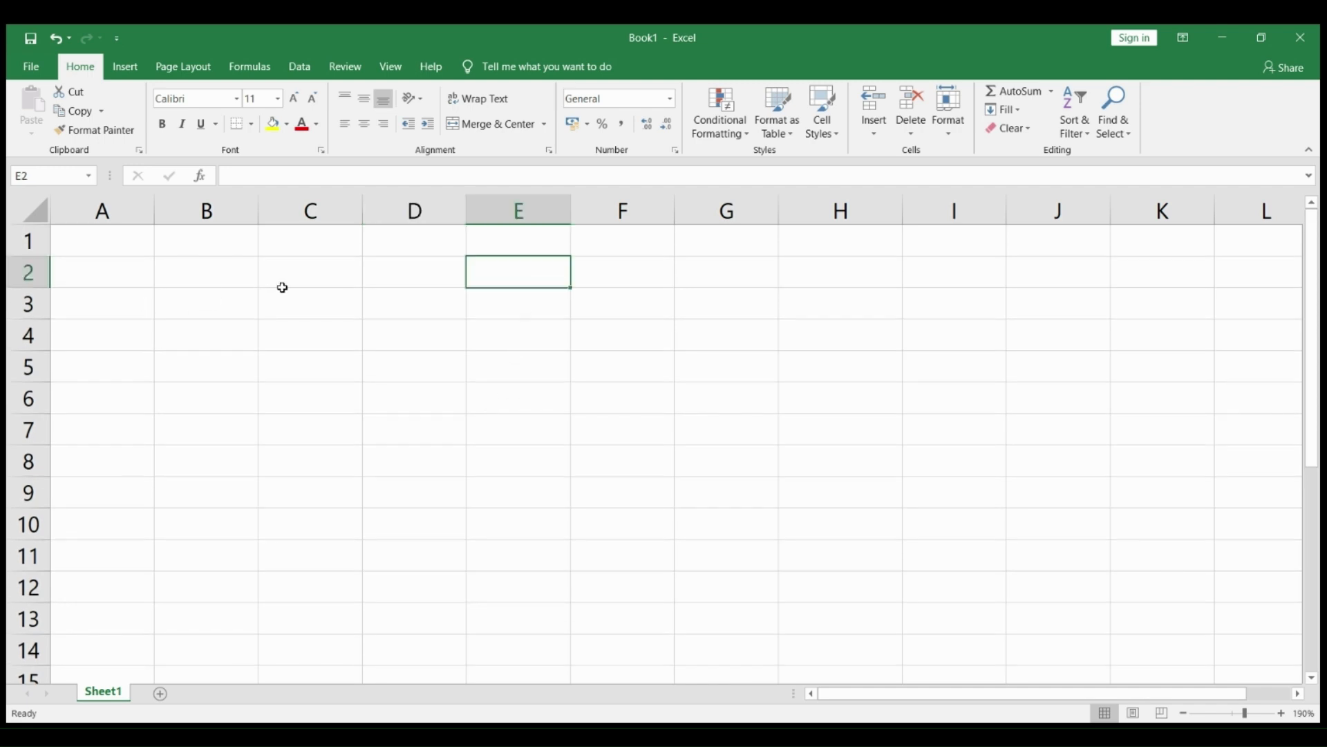
{"action": "left_click", "coordinate": [314, 278]}
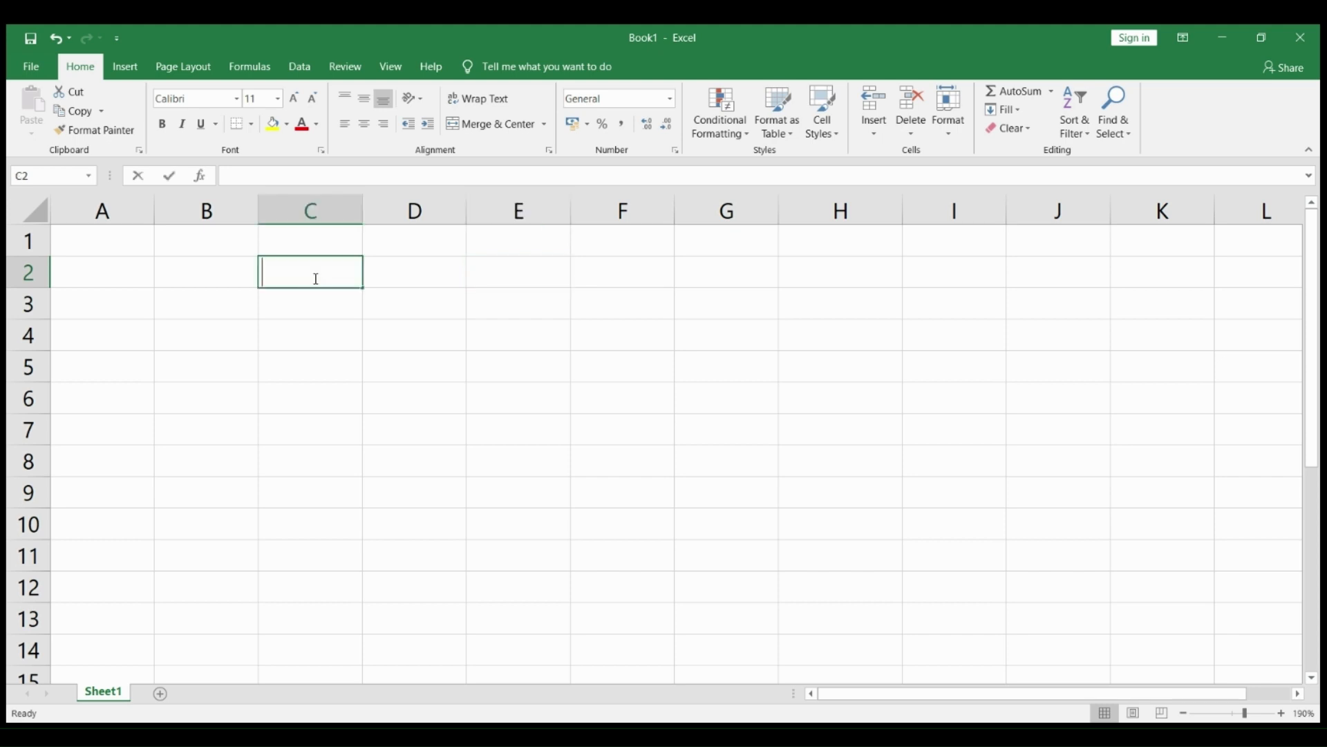
{"action": "type", "text": "Sunday"}
{"action": "key", "text": "Tab"}
{"action": "type", "text": "mo"}
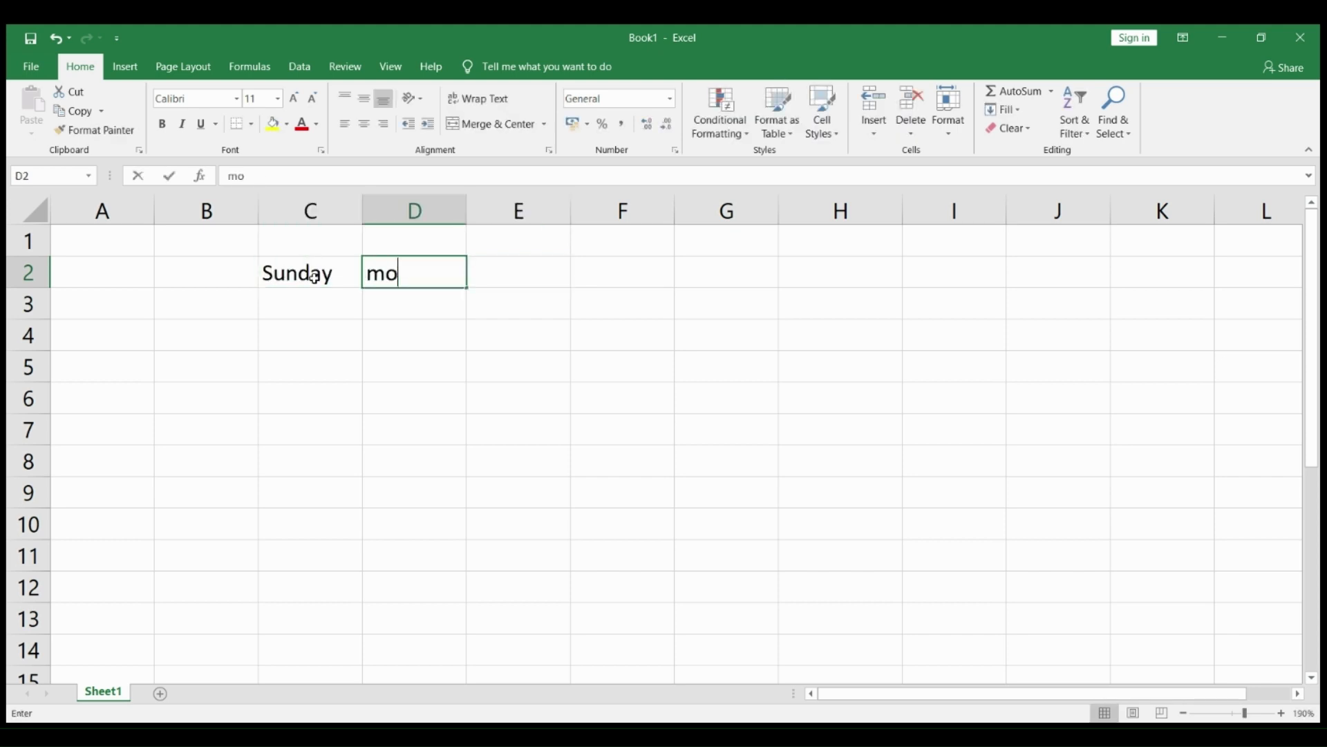
{"action": "key", "text": "BackSpace"}
{"action": "key", "text": "BackSpace"}
{"action": "type", "text": "MO"}
{"action": "key", "text": "BackSpace"}
{"action": "type", "text": "onday"}
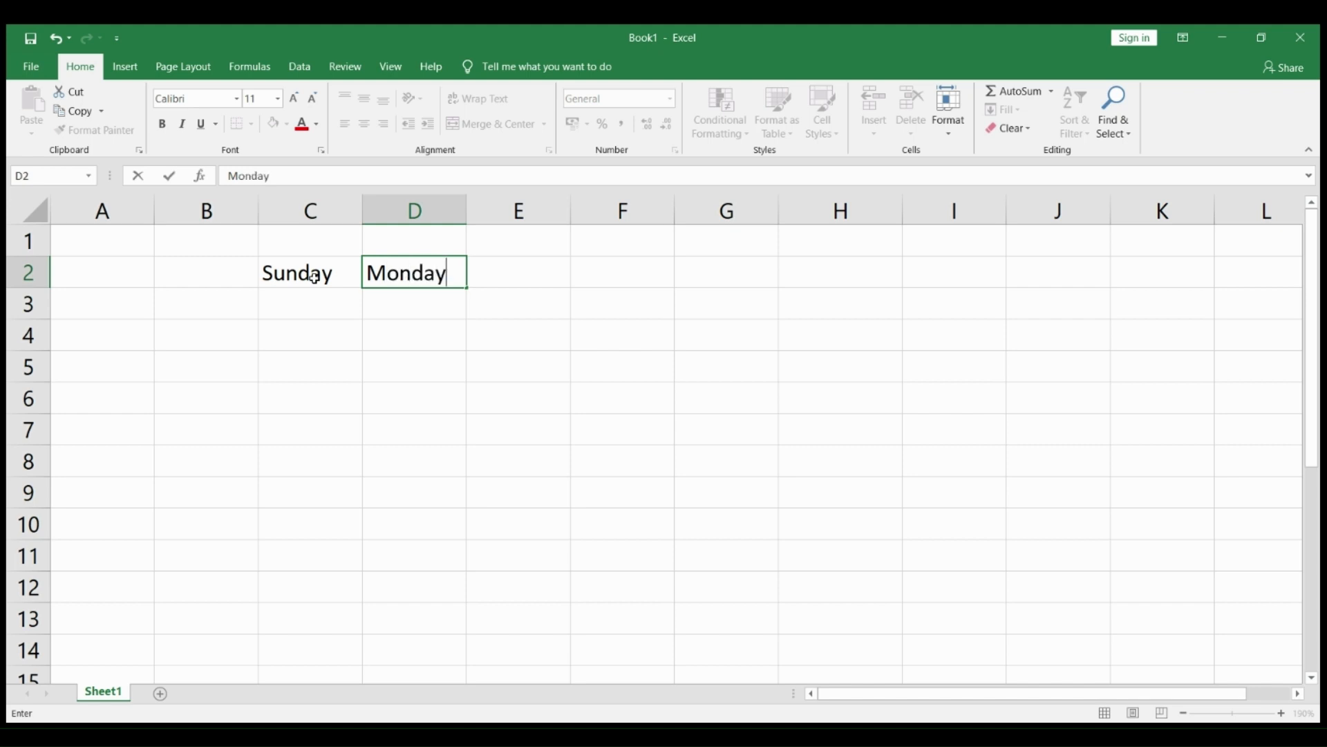
{"action": "key", "text": "Tab"}
Fill the weekday series from Sunday in C2 across row 2 to Saturday in I2
{"action": "left_click", "coordinate": [315, 278]}
{"action": "left_click_drag", "start_coordinate": [314, 278], "coordinate": [948, 288]}
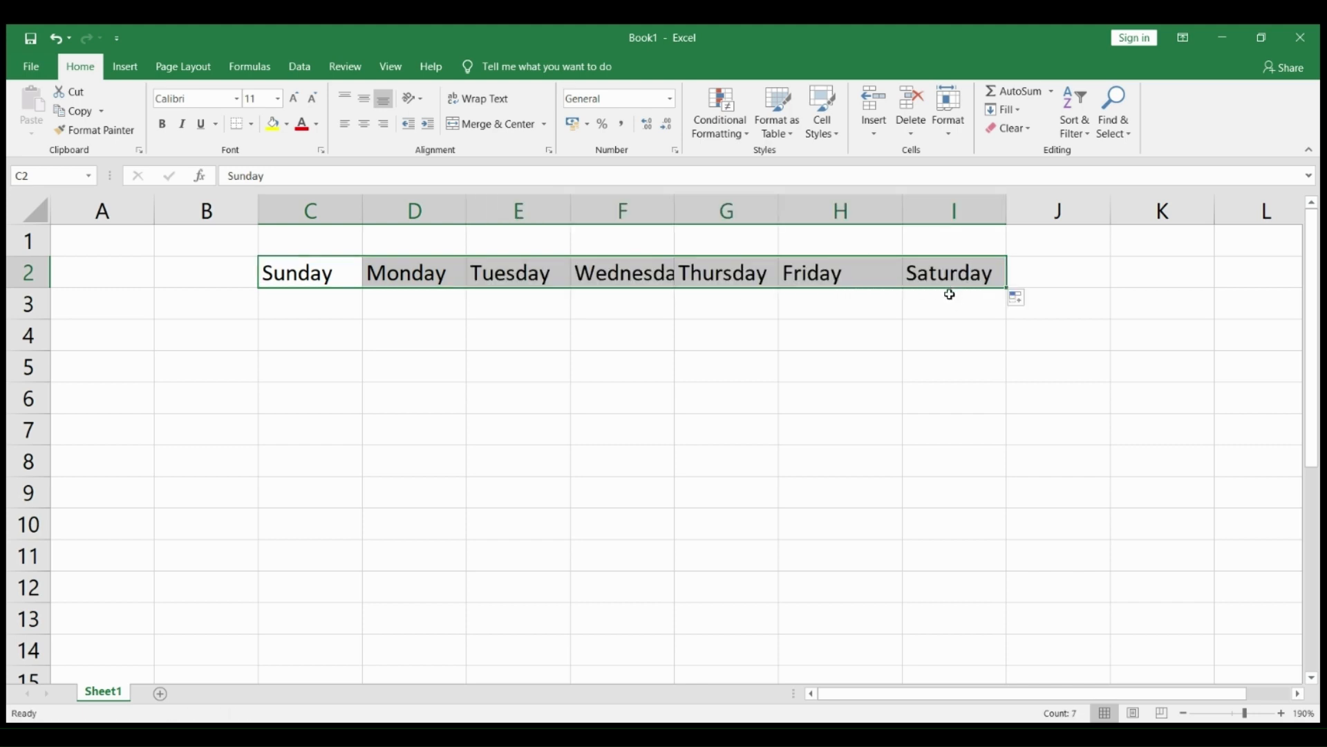
Enter 45, 85, 94, 21, 25, 47 and 58 in C3:I3 under the weekdays, and fit column F to its contents
{"action": "left_click", "coordinate": [334, 314]}
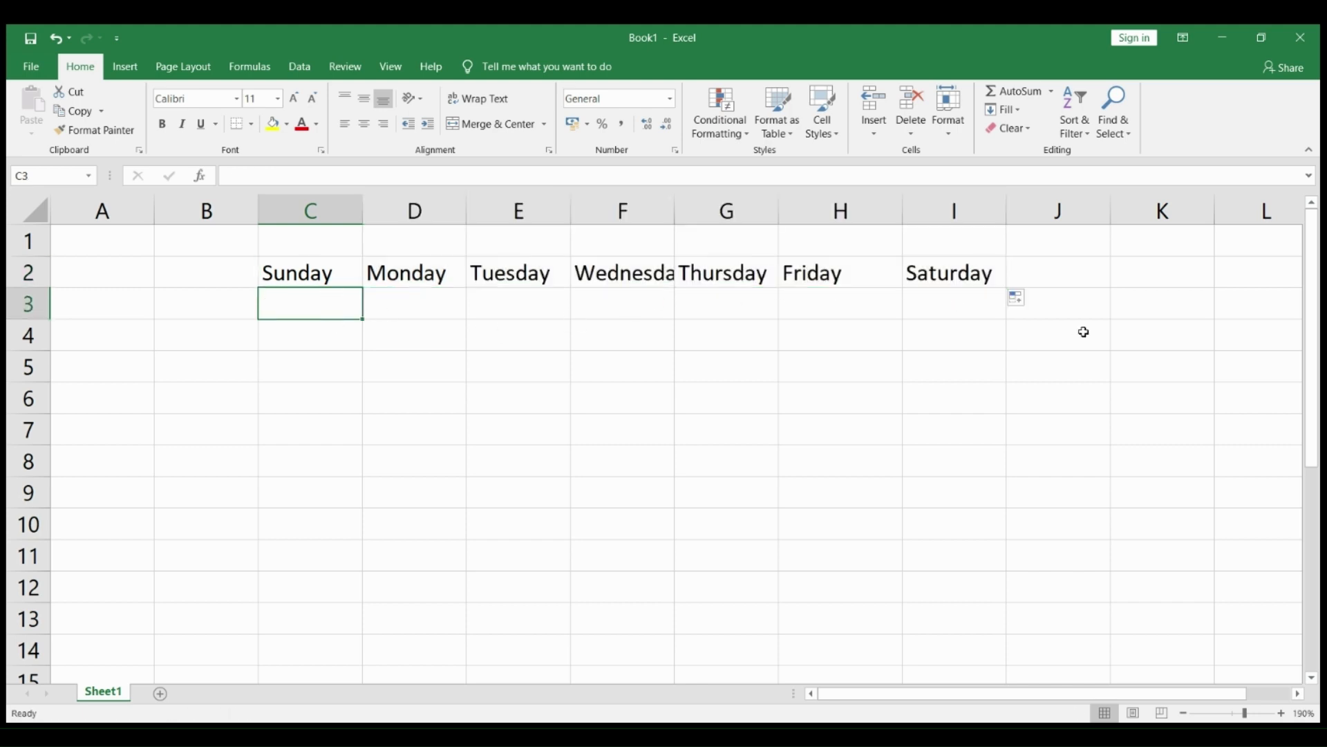
{"action": "type", "text": "45"}
{"action": "key", "text": "Tab"}
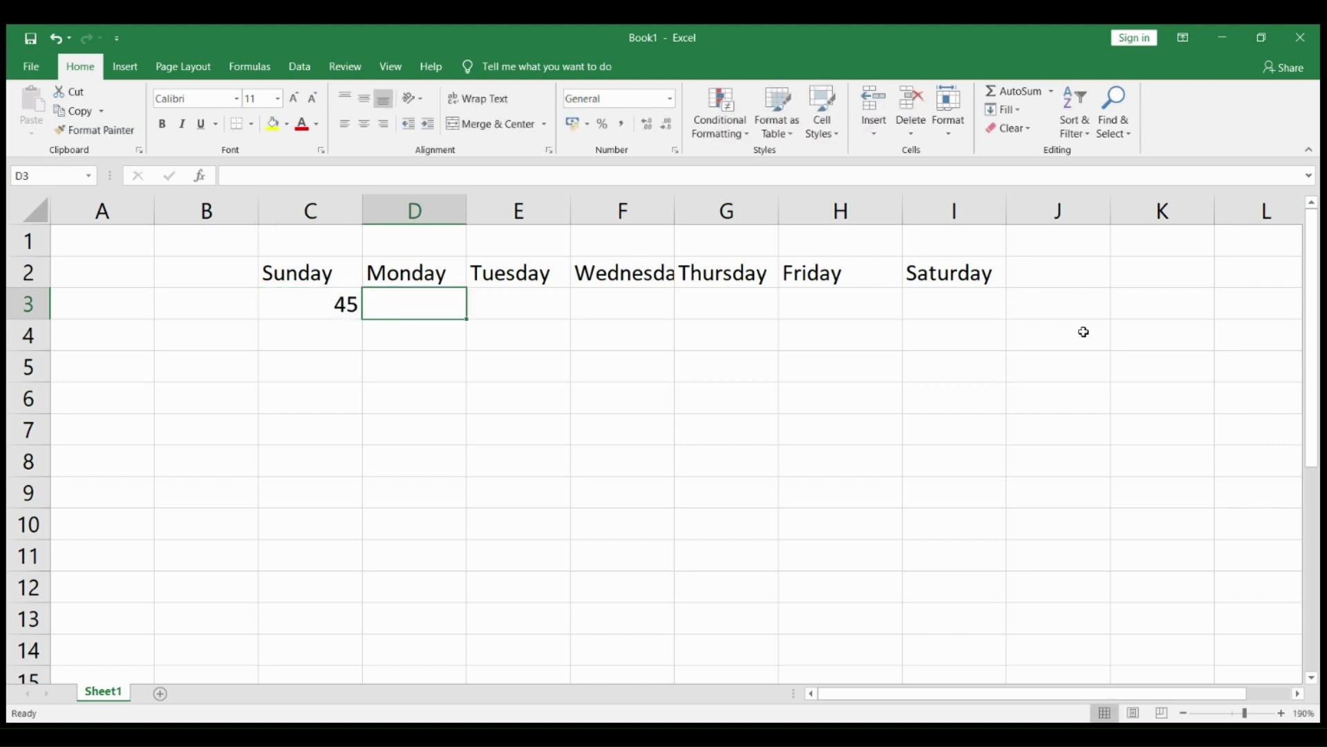
{"action": "type", "text": "85"}
{"action": "key", "text": "Tab"}
{"action": "type", "text": "94"}
{"action": "key", "text": "Tab"}
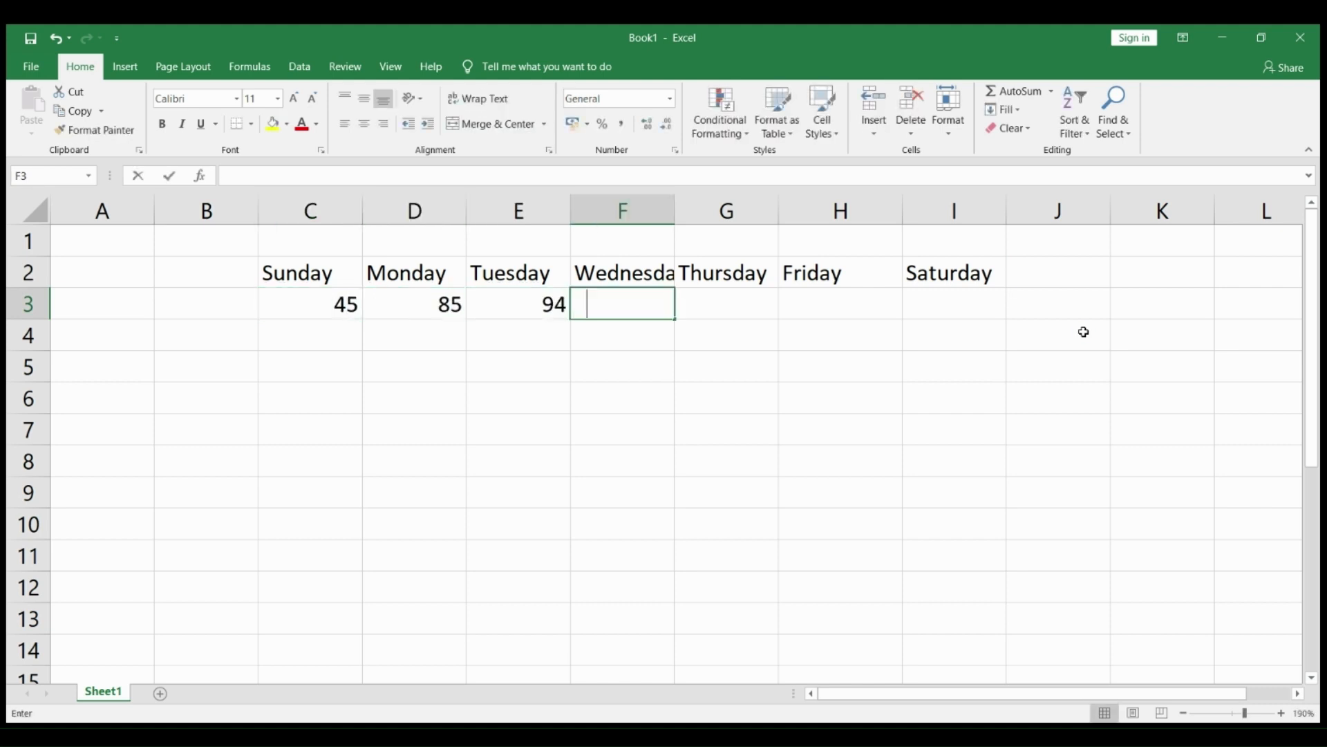
{"action": "type", "text": "21"}
{"action": "key", "text": "Tab"}
{"action": "type", "text": "25"}
{"action": "key", "text": "Tab"}
{"action": "type", "text": "47"}
{"action": "key", "text": "Tab"}
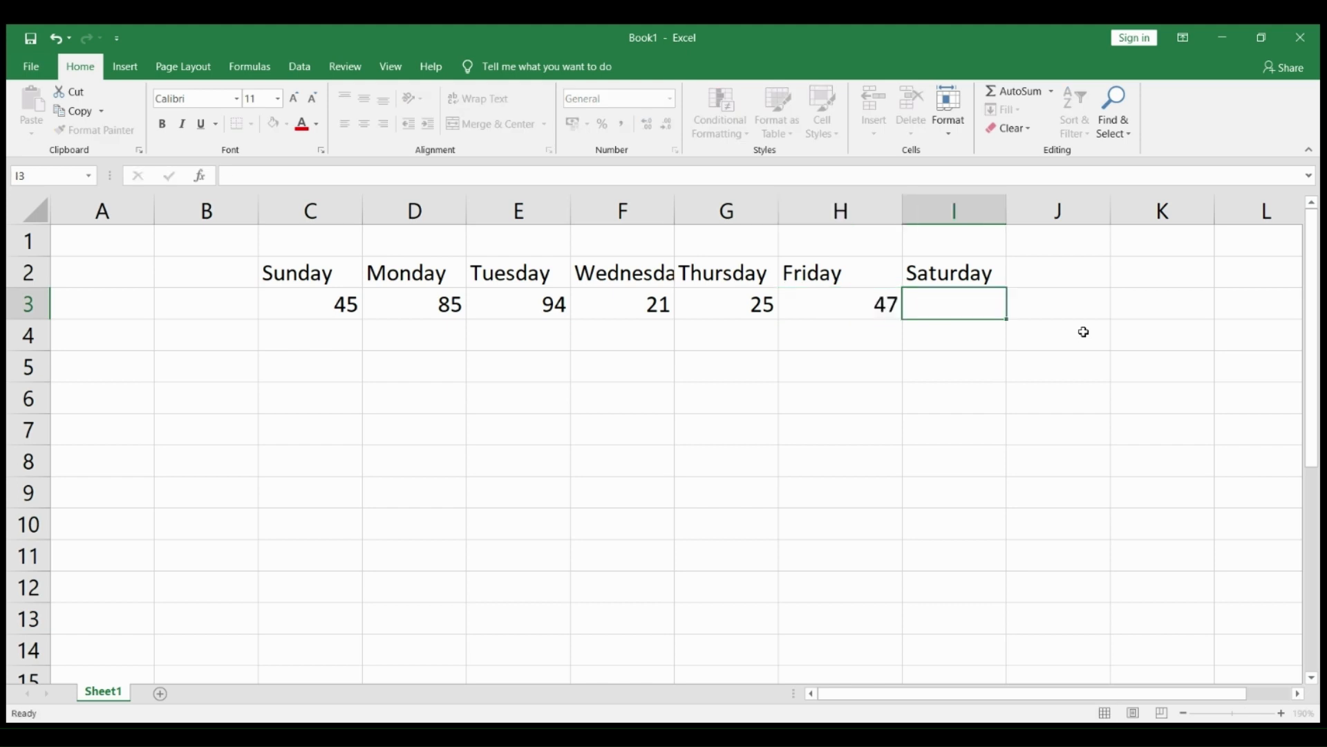
{"action": "type", "text": "58"}
{"action": "key", "text": "Return"}
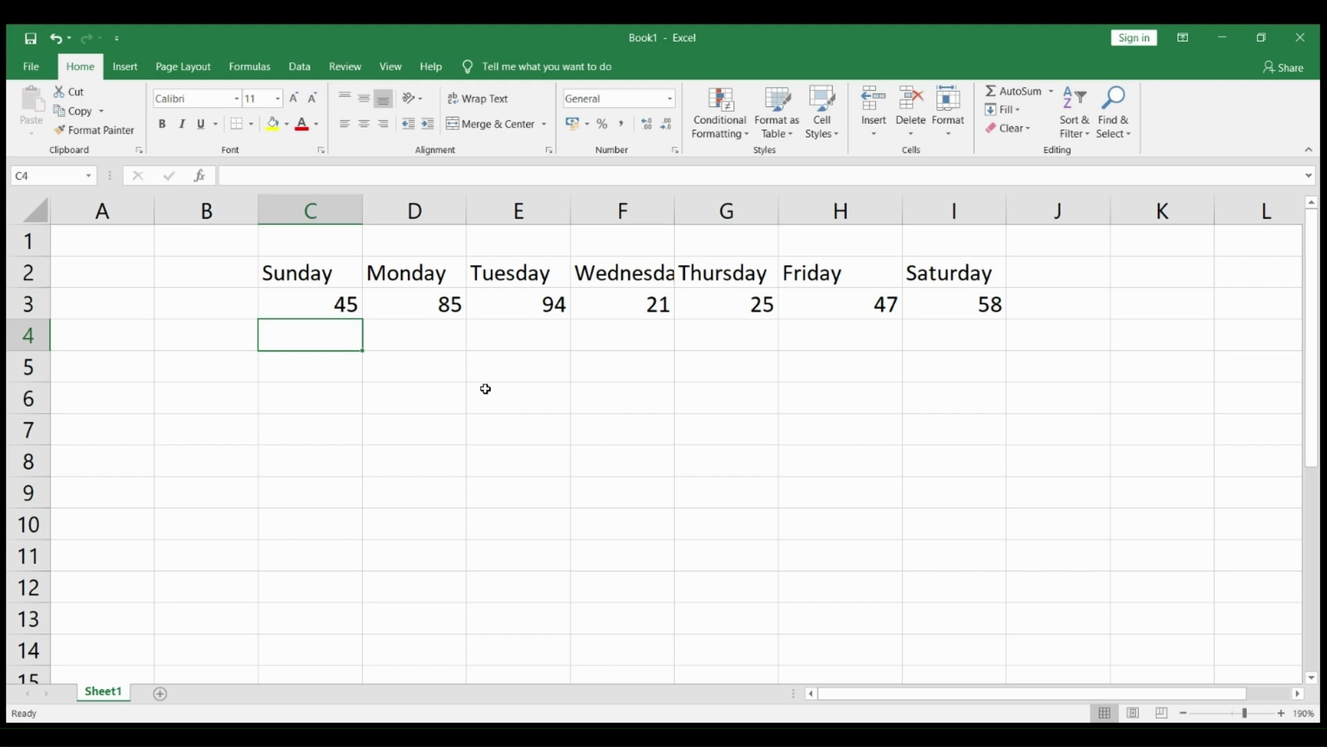
{"action": "double_click", "coordinate": [675, 205]}
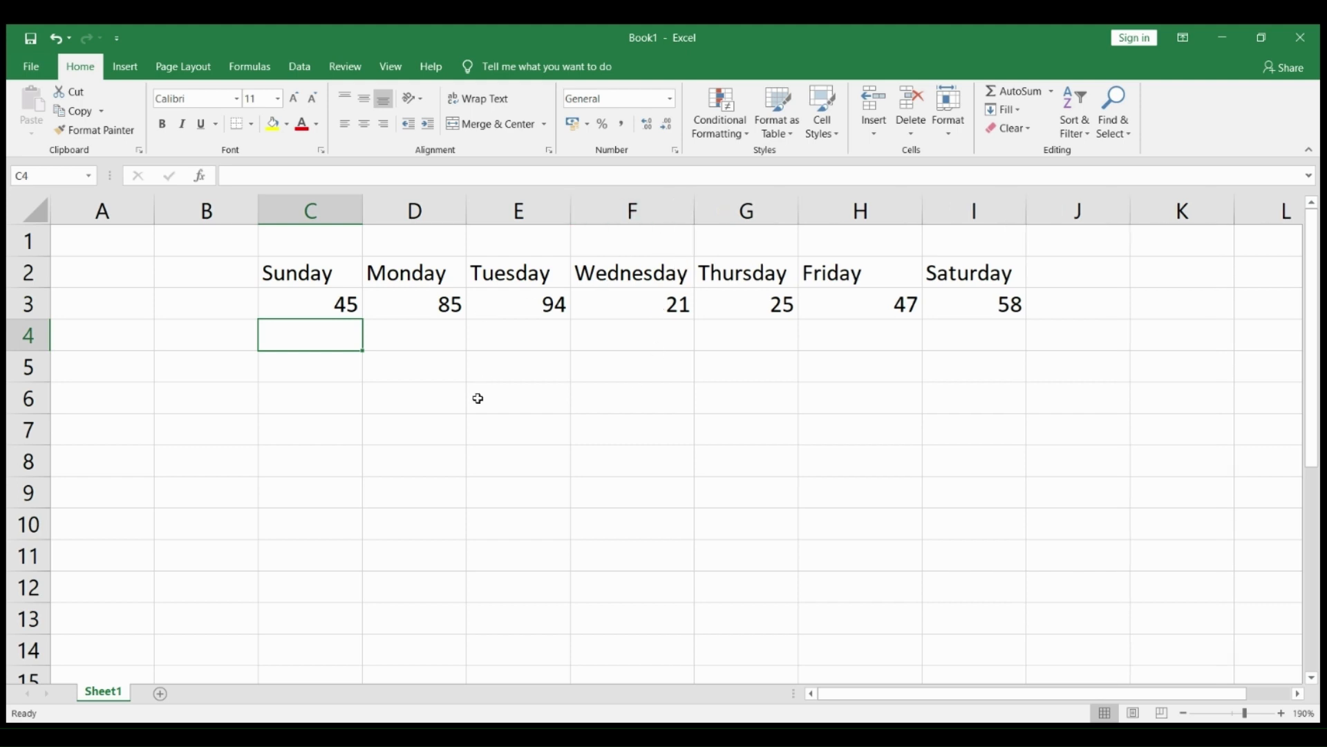
{"action": "left_click", "coordinate": [287, 372]}
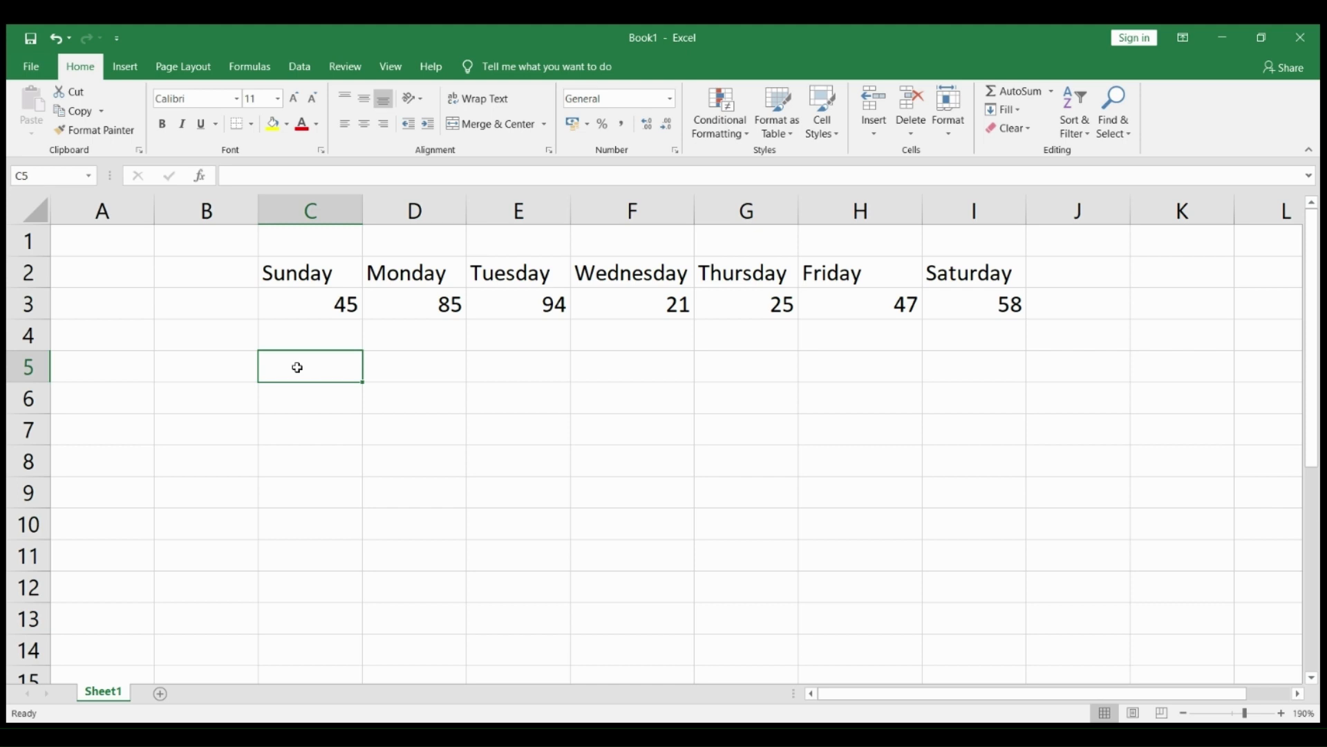
{"action": "left_click_drag", "start_coordinate": [325, 272], "coordinate": [968, 259]}
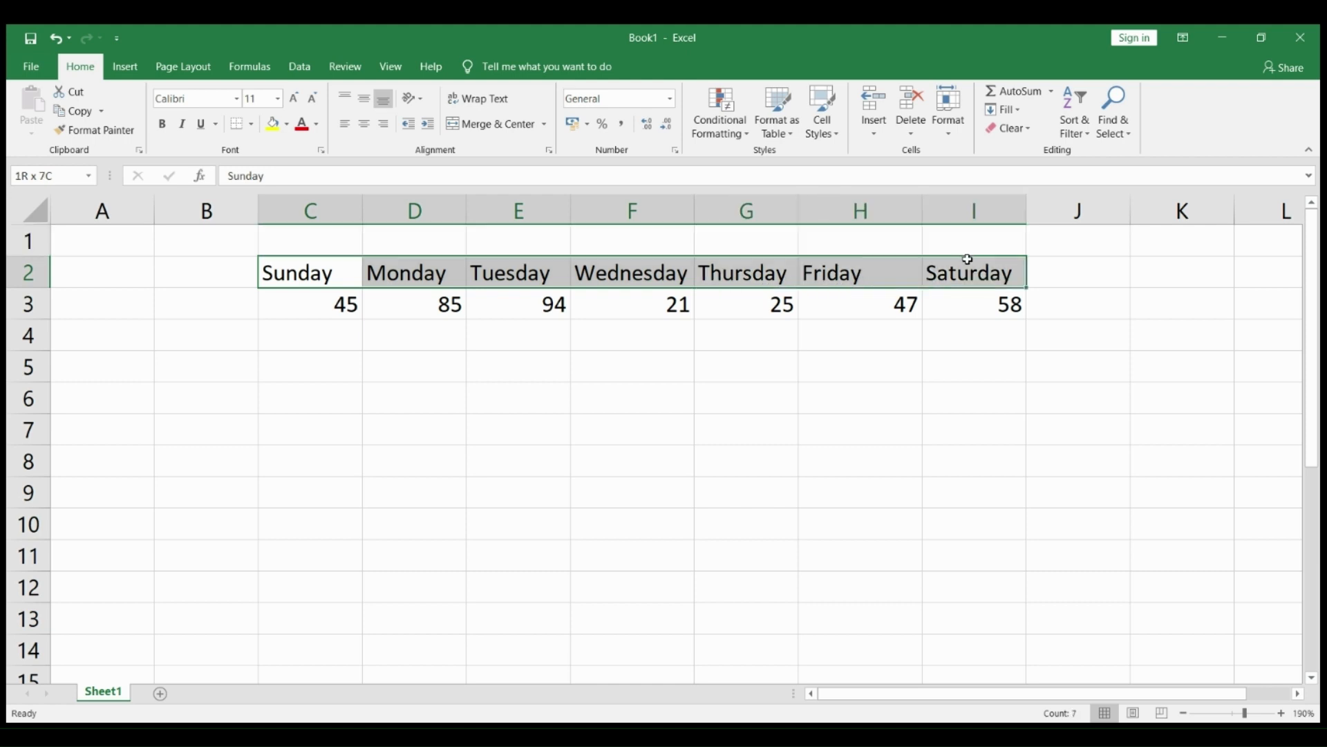
{"action": "left_click_drag", "start_coordinate": [338, 304], "coordinate": [977, 297]}
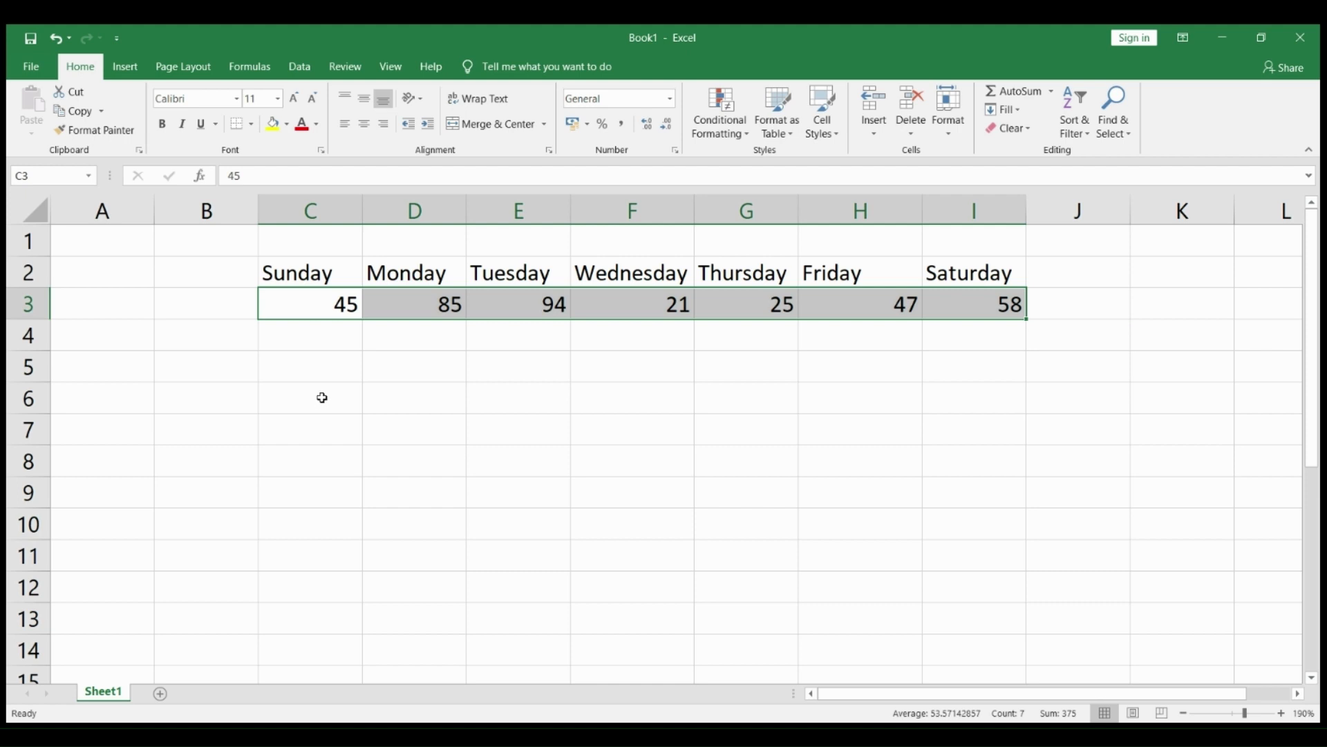
Transpose the weekday table into C6:D12 with the array formula =TRANSPOSE(C2:I3)
{"action": "left_click_drag", "start_coordinate": [322, 397], "coordinate": [296, 589]}
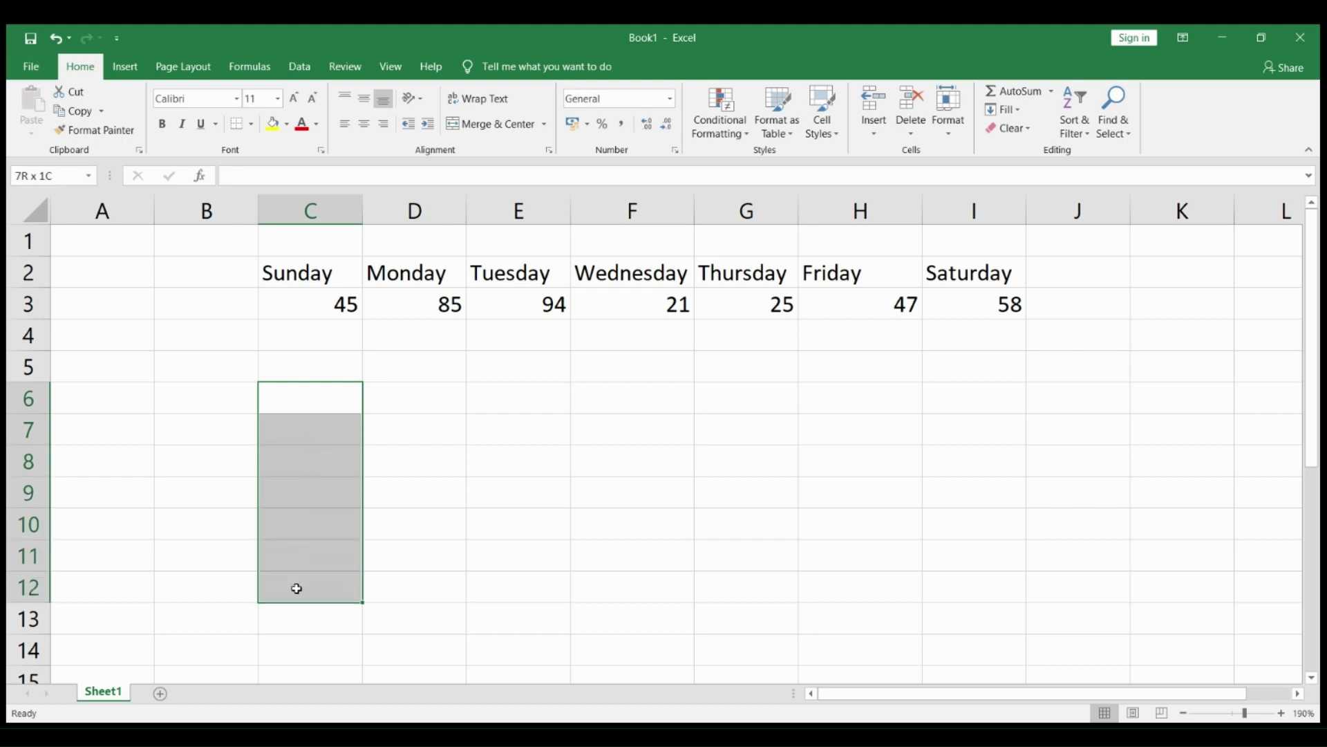
{"action": "left_click_drag", "start_coordinate": [297, 589], "coordinate": [416, 585]}
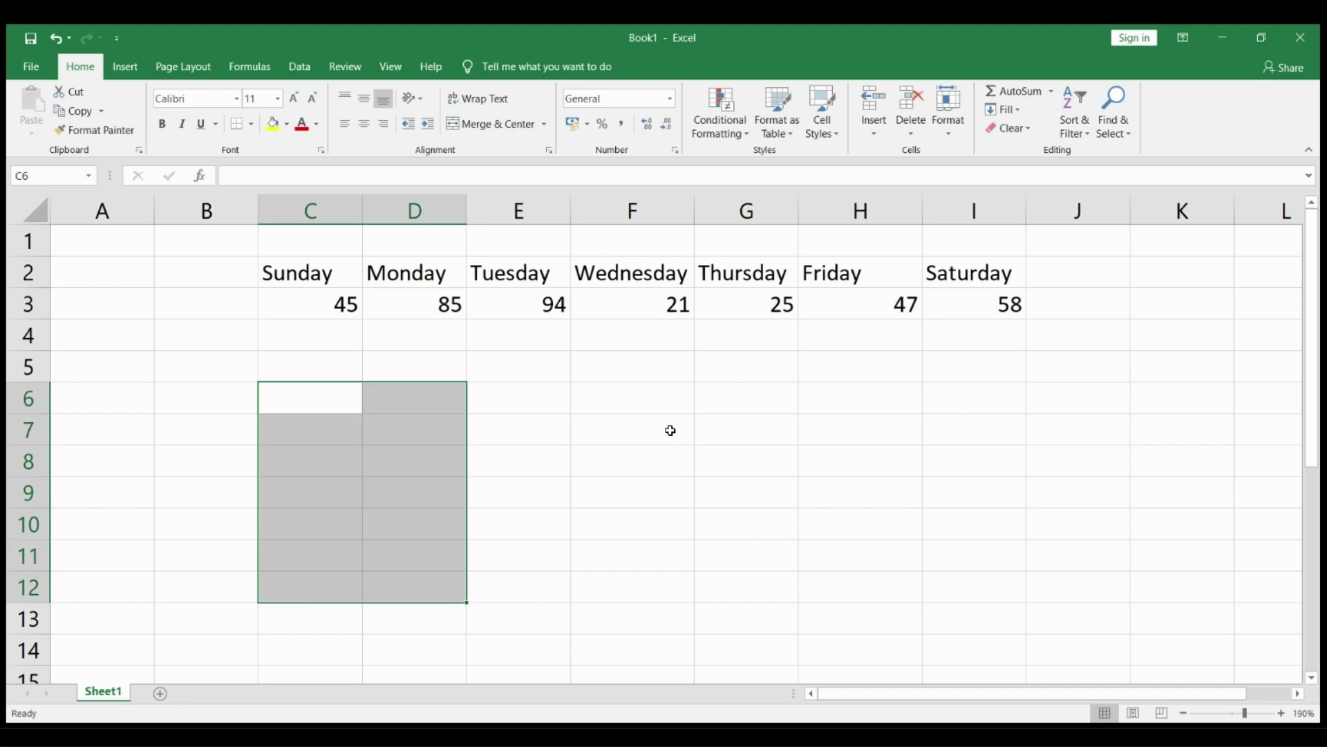
{"action": "type", "text": "="}
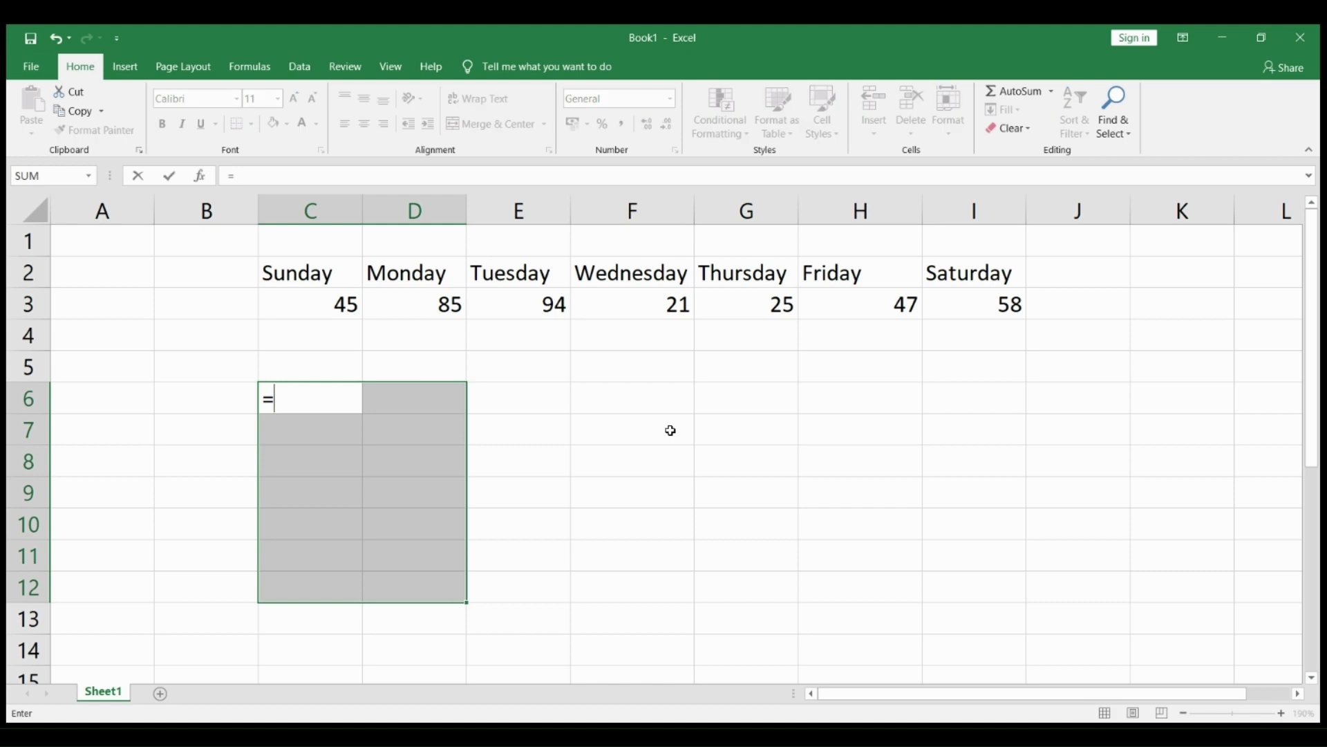
{"action": "type", "text": "TRANSPOSE"}
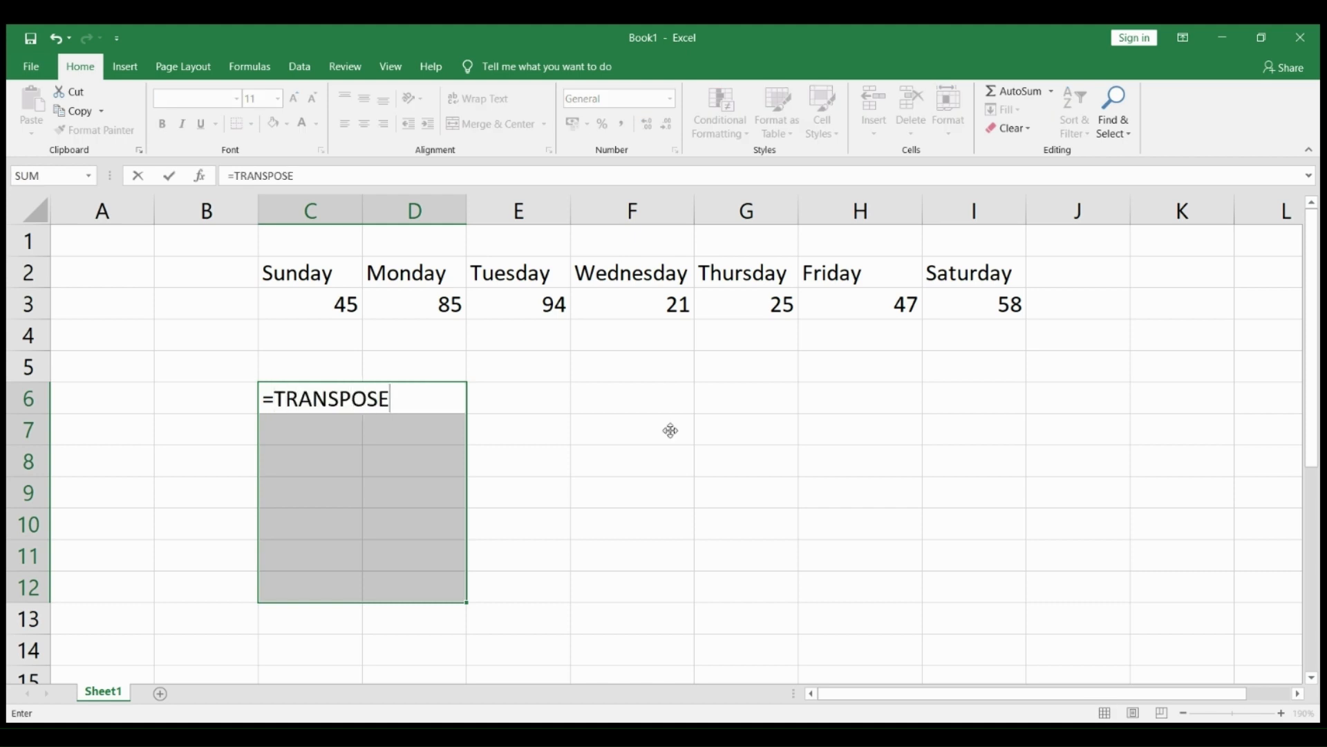
{"action": "type", "text": "("}
{"action": "left_click_drag", "start_coordinate": [318, 274], "coordinate": [975, 302]}
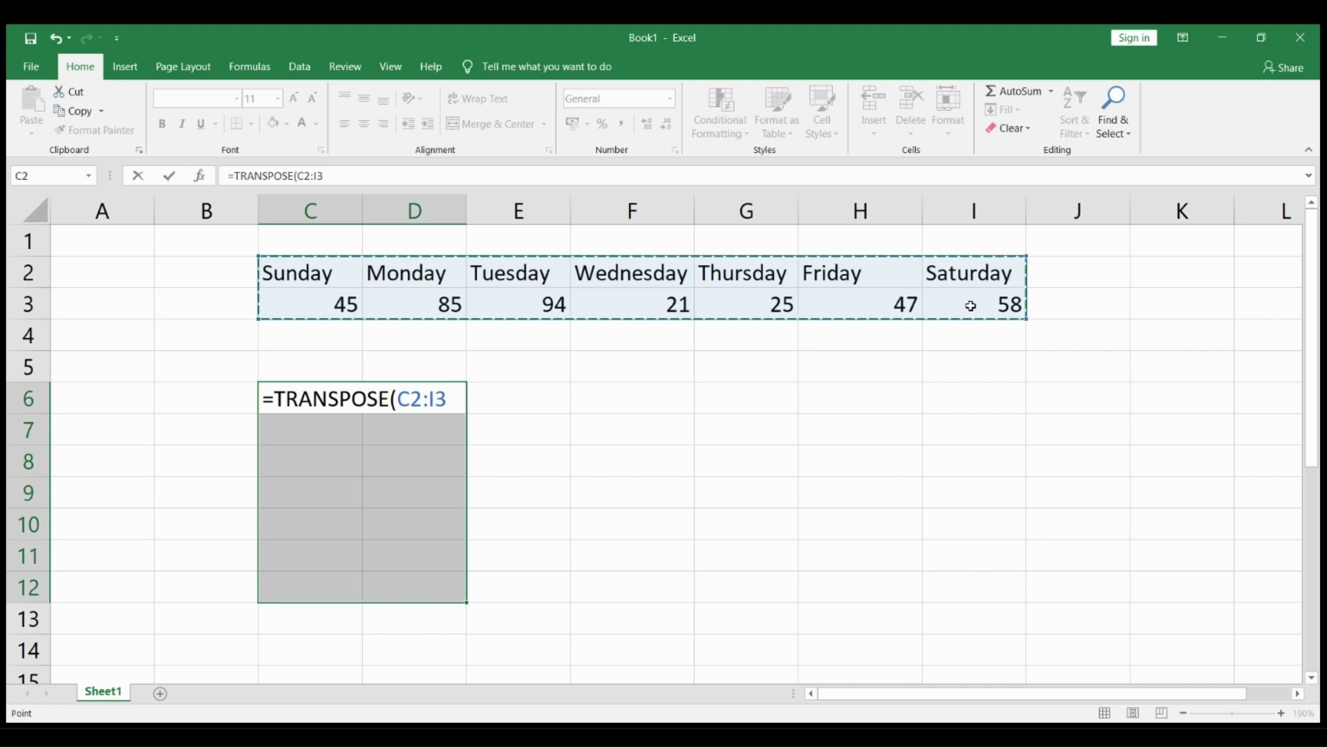
{"action": "type", "text": ")"}
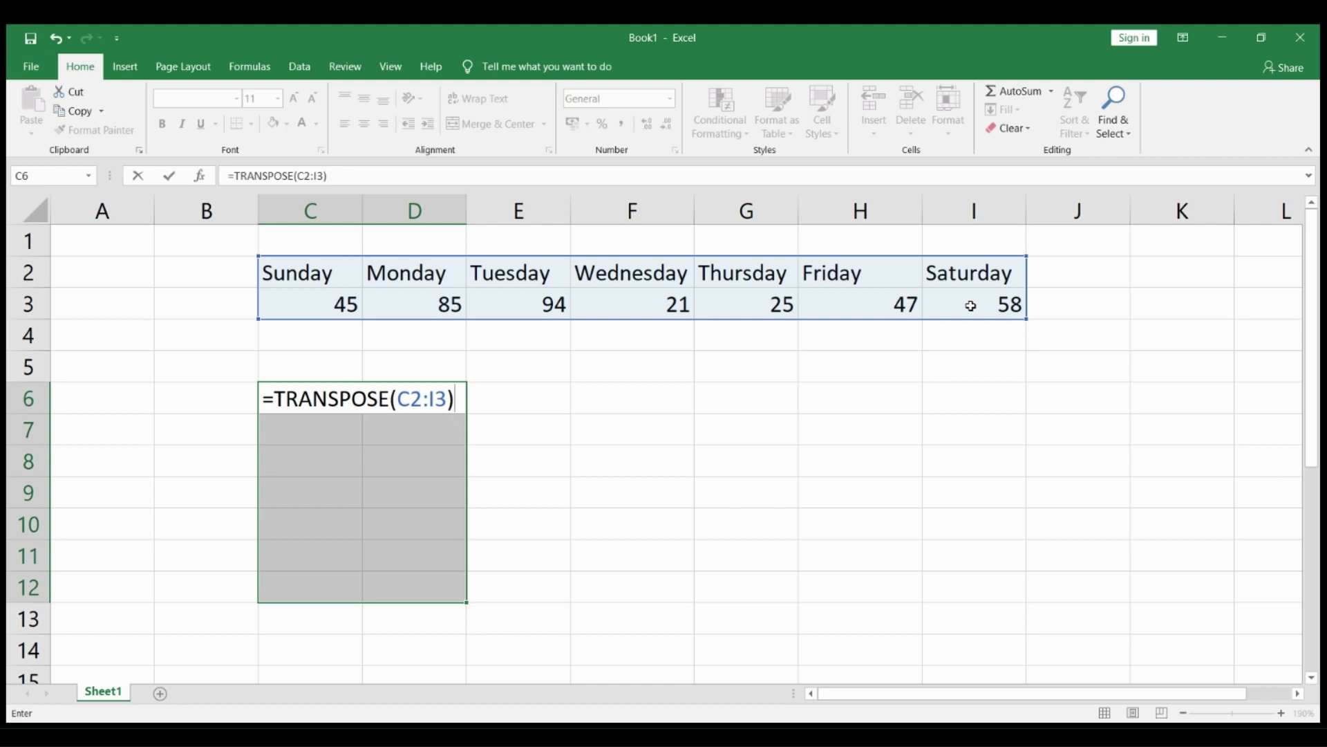
{"action": "key", "text": "ctrl+shift+Return"}
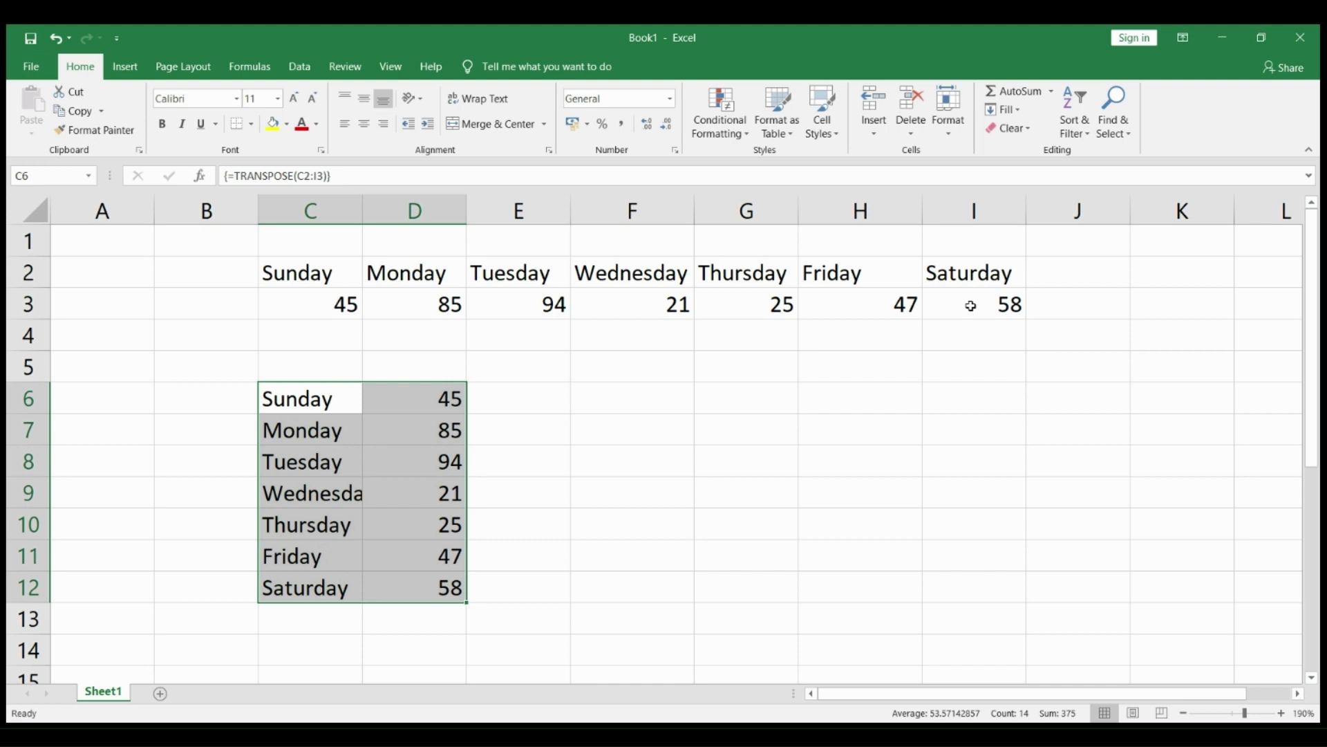
{"action": "double_click", "coordinate": [288, 398]}
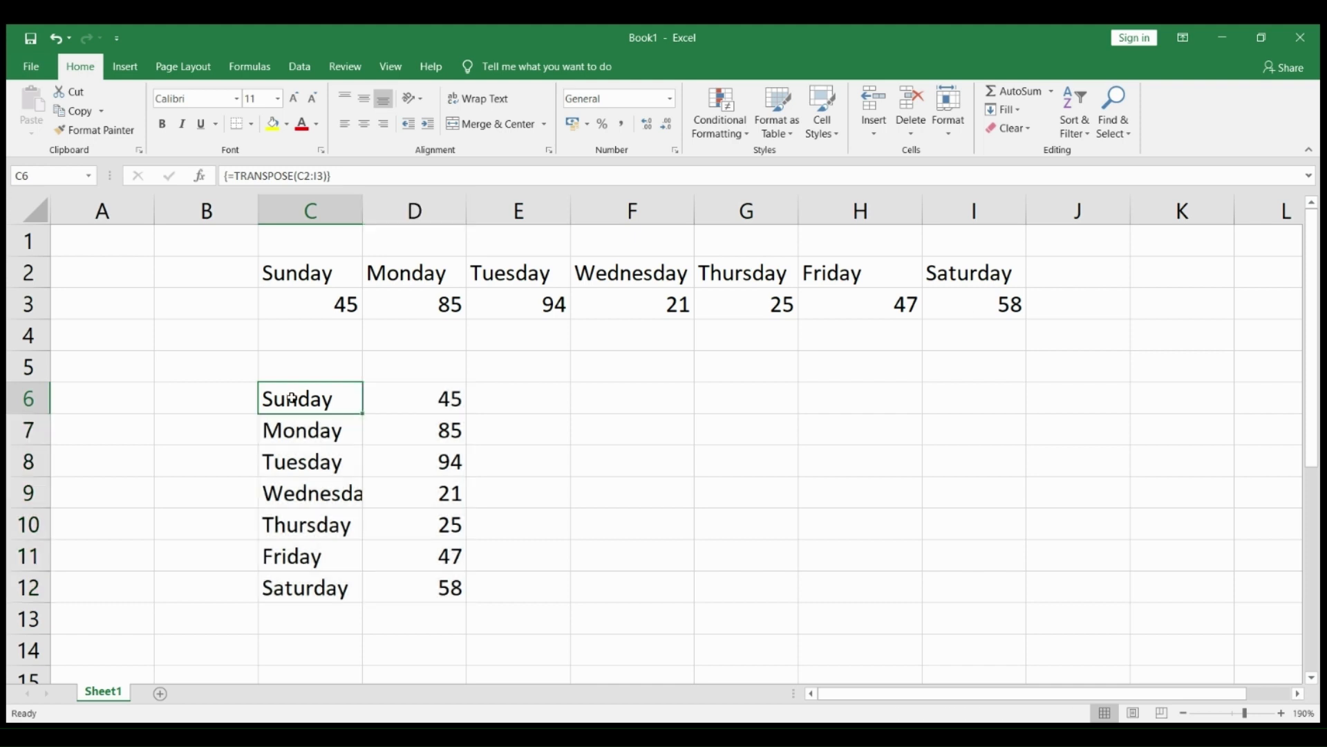